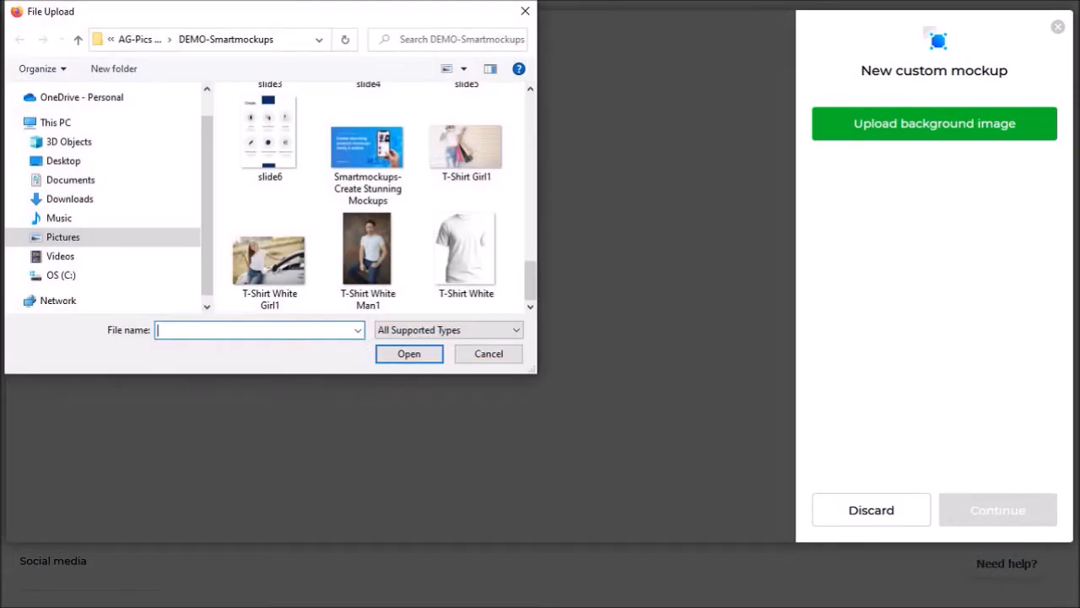
Use T-Shirt White Man1 as the background image and give the design placeholder the T-shirt size preset, 1000x1500
left_click(368, 260)
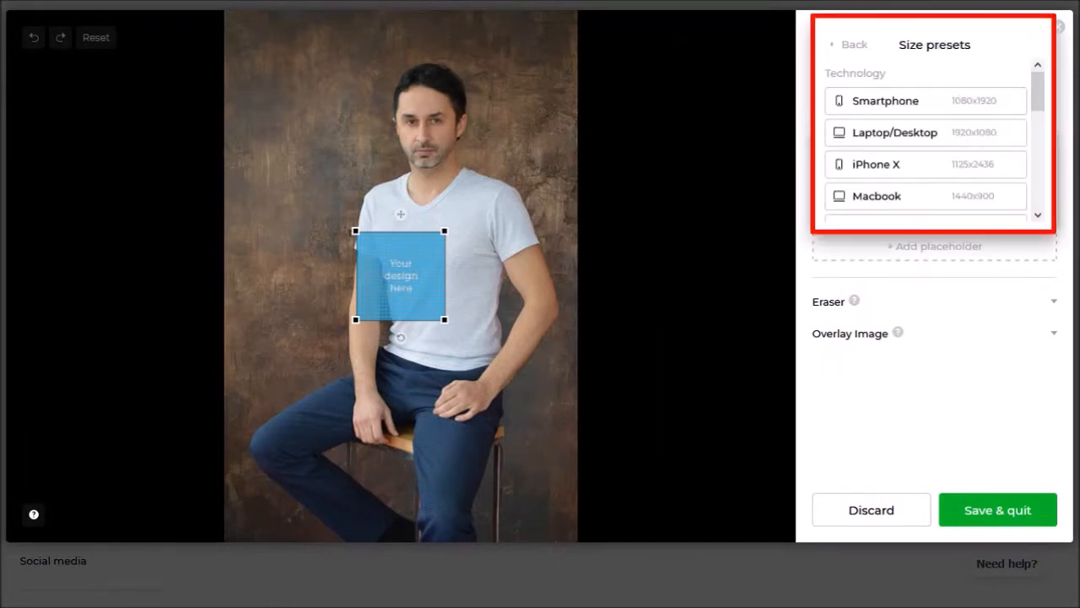
left_click_drag(1040, 94, 1043, 206)
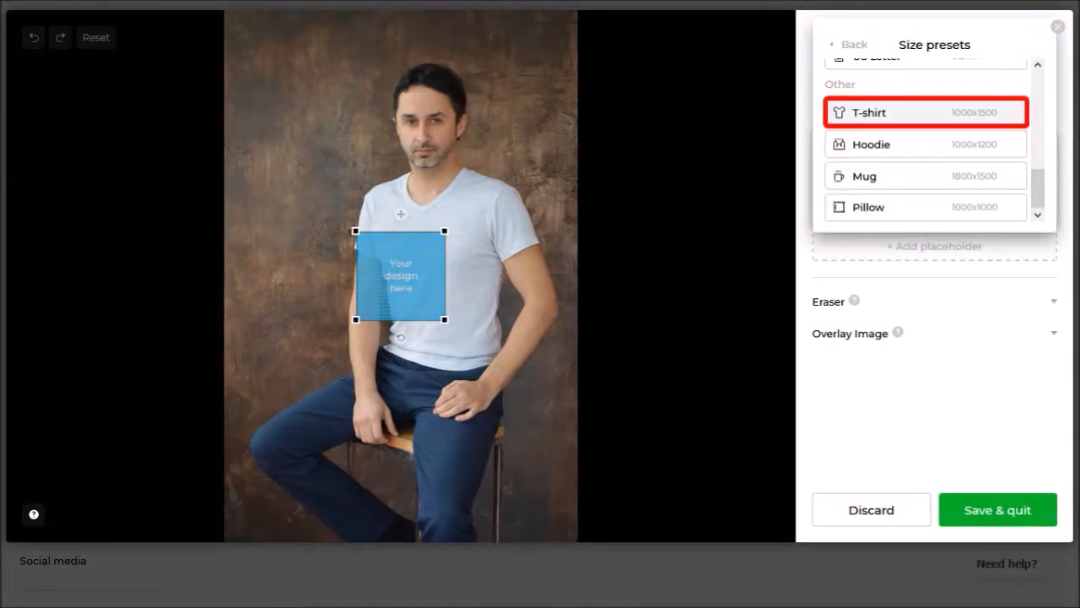
left_click(869, 112)
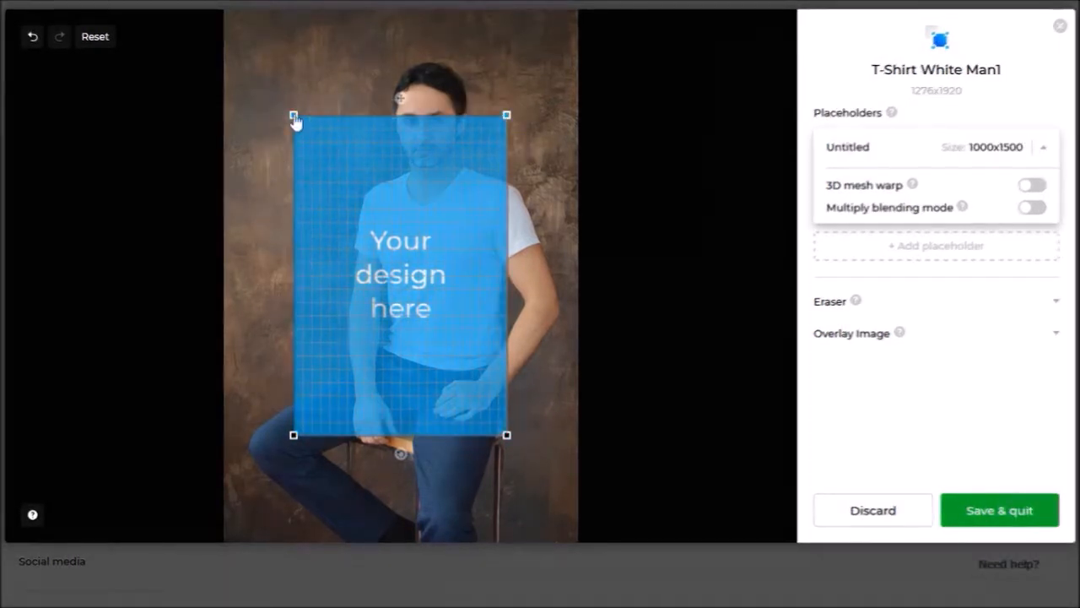
Reshape the placeholder by its four corners so it covers the man's T-shirt from the shoulders to the hem
left_click_drag(294, 118, 369, 193)
left_click_drag(582, 189, 523, 167)
left_click_drag(369, 192, 362, 174)
left_click_drag(524, 166, 524, 158)
left_click_drag(508, 436, 569, 389)
left_click_drag(294, 436, 374, 369)
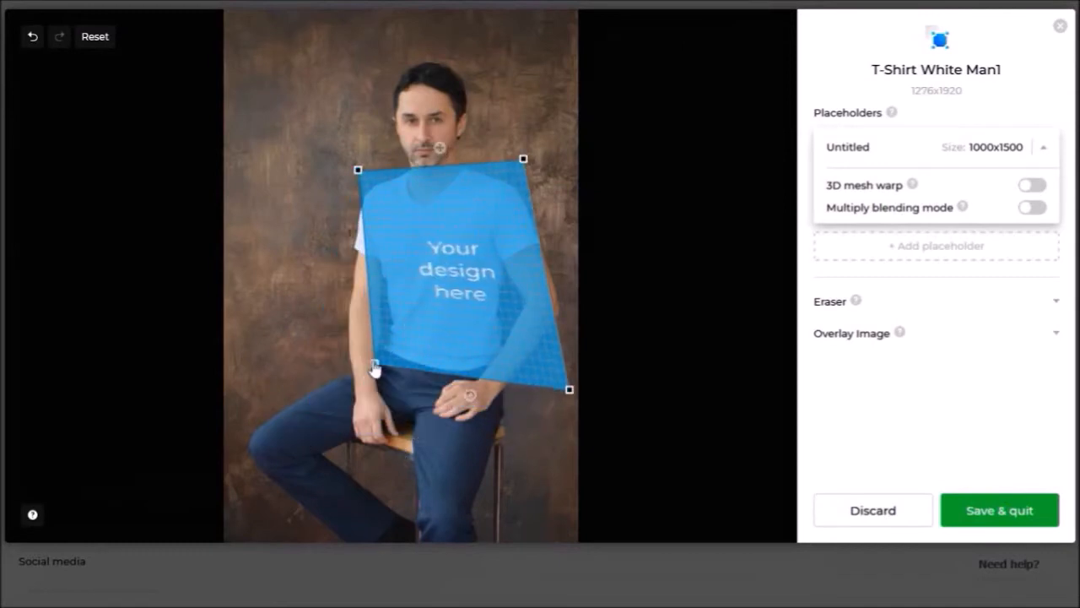
left_click_drag(358, 170, 336, 167)
left_click_drag(570, 389, 573, 379)
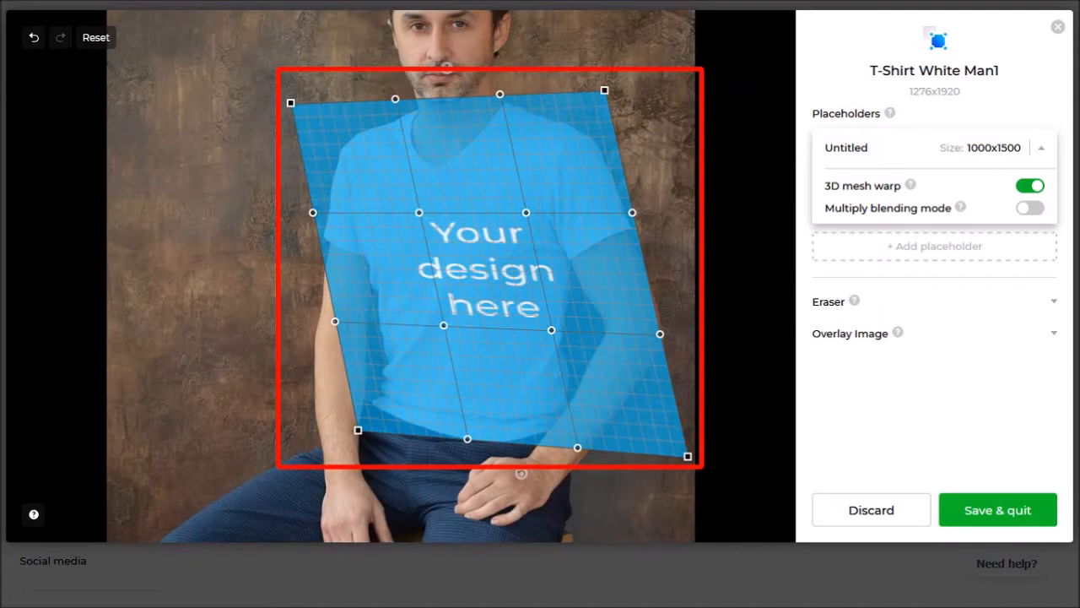
Warp the mesh's lower corners and edge points to follow the shirt's hem, and spread its upper edge points towards the shoulders
left_click_drag(468, 439, 431, 441)
left_click_drag(578, 447, 549, 448)
left_click_drag(395, 99, 358, 101)
mouse_move(500, 94)
left_mouse_down()
mouse_move(478, 95)
mouse_move(527, 90)
left_mouse_up()
left_click_drag(550, 448, 531, 444)
left_click_drag(688, 456, 617, 448)
left_click_drag(358, 431, 363, 399)
left_click_drag(531, 444, 529, 464)
left_click_drag(617, 447, 591, 397)
Curve the mesh's upper corners around the shoulders and adjust the side and lower inner points to fit the sleeves and torso
left_click_drag(605, 90, 590, 120)
left_click_drag(291, 103, 322, 159)
left_click_drag(313, 213, 312, 205)
left_click_drag(359, 102, 368, 93)
left_click_drag(527, 89, 525, 85)
left_click_drag(633, 213, 671, 214)
left_click_drag(661, 334, 615, 297)
left_click_drag(398, 327, 401, 352)
left_click_drag(531, 329, 529, 352)
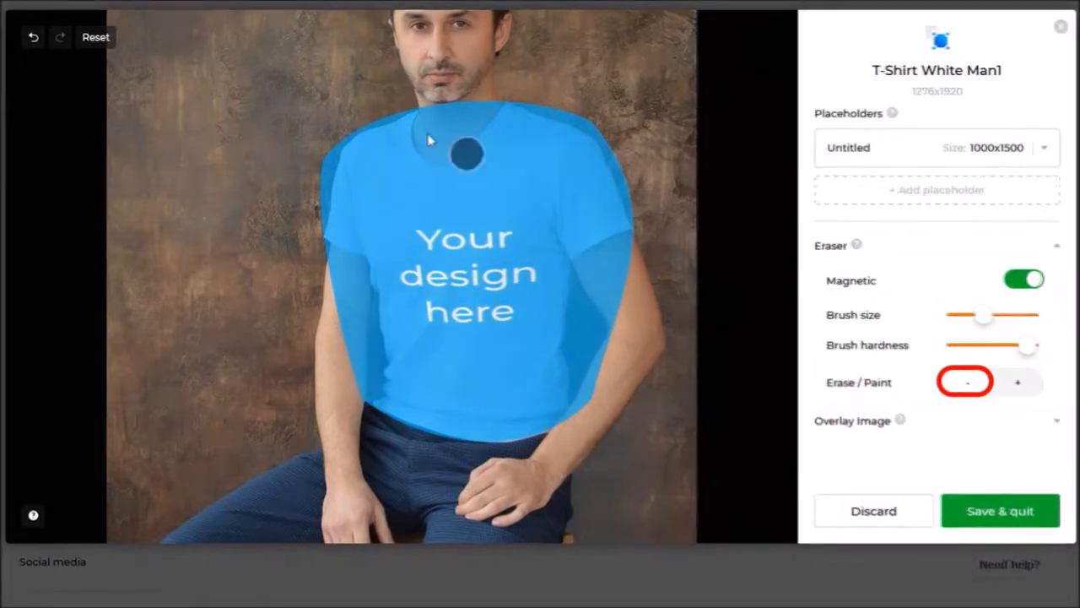
Erase the placeholder areas spilling outside the shirt around the shoulders, neckline and both arms with the magnetic eraser
mouse_move(391, 119)
left_mouse_down()
mouse_move(321, 207)
mouse_move(372, 294)
mouse_move(336, 289)
mouse_move(366, 313)
left_mouse_up()
mouse_move(429, 93)
left_mouse_down()
mouse_move(434, 156)
mouse_move(462, 111)
left_mouse_up()
mouse_move(603, 149)
left_mouse_down()
mouse_move(639, 231)
mouse_move(574, 293)
mouse_move(551, 433)
mouse_move(591, 289)
left_mouse_up()
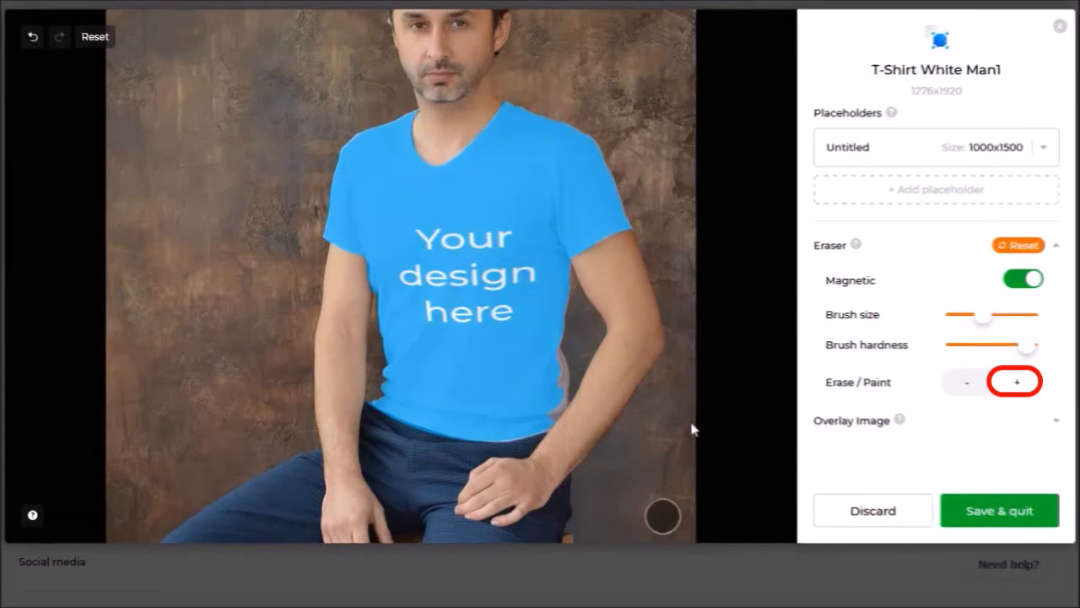
Paint the design back over the uncovered shirt edge at the waist, and erase any spill onto the adjacent arm
mouse_move(567, 350)
left_mouse_down()
mouse_move(566, 394)
mouse_move(551, 419)
mouse_move(564, 404)
left_mouse_up()
left_click(967, 383)
left_click_drag(594, 328, 582, 360)
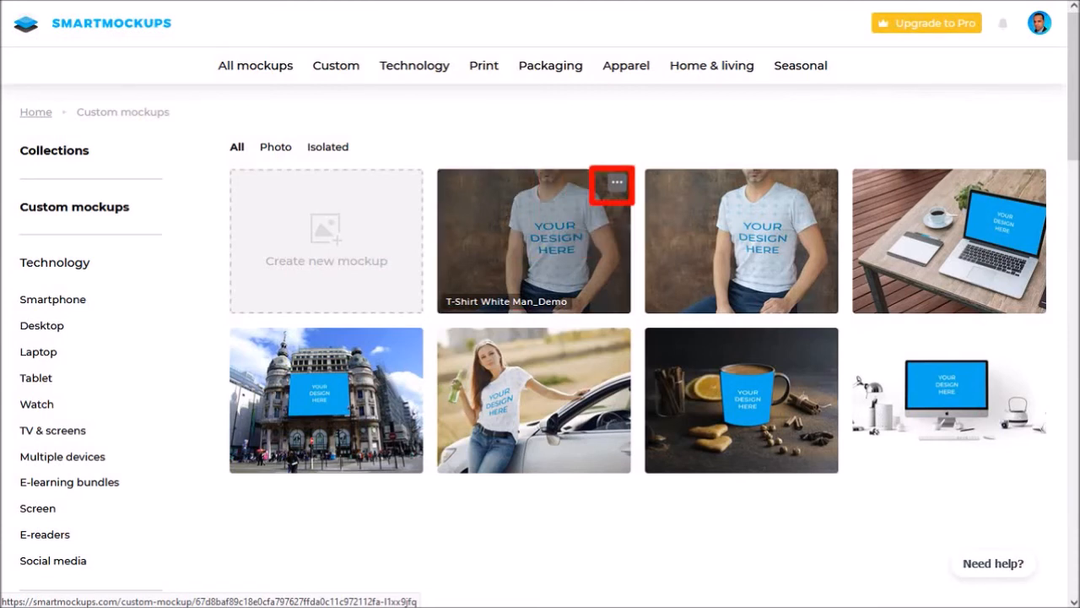
Open the options for the saved T-Shirt White Man_Demo mockup
left_click(617, 183)
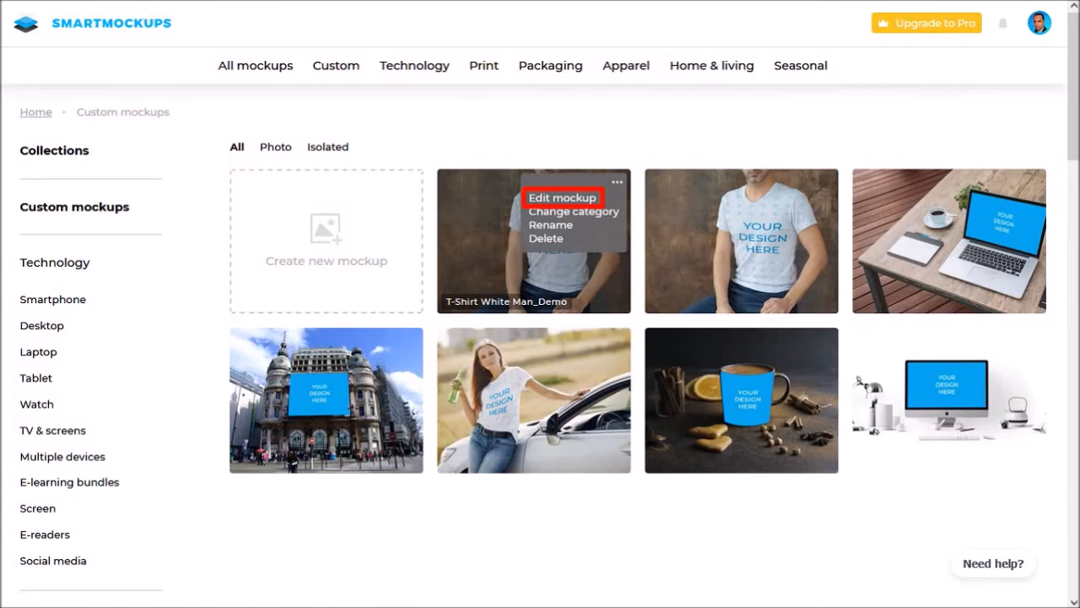